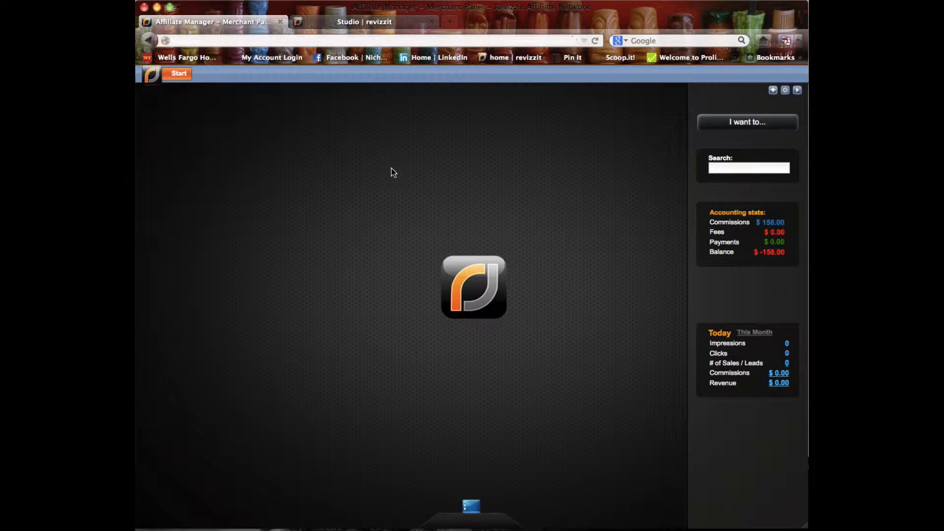
# Start a new campaign with the Campaign wizard and name it "Twitter guide for idiots"
pyautogui.click(180, 79)
pyautogui.moveTo(185, 130)
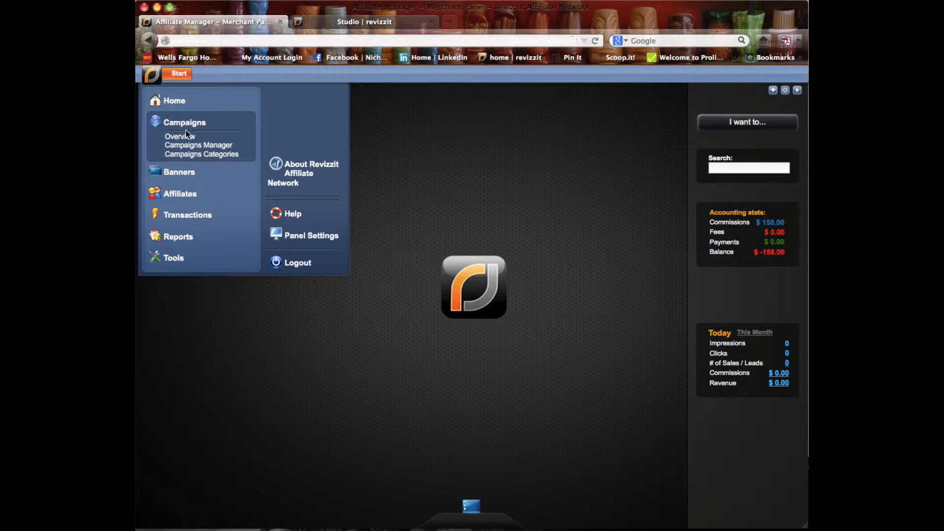
pyautogui.click(193, 140)
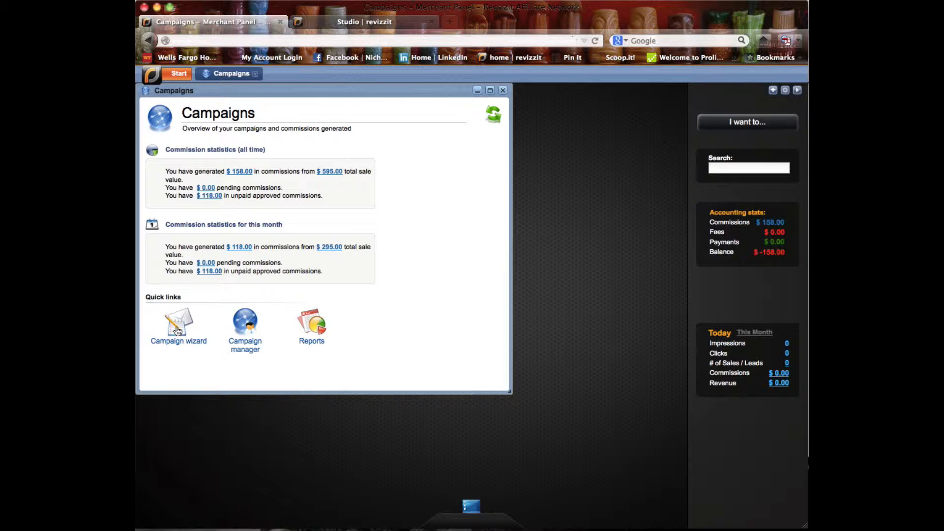
pyautogui.click(178, 330)
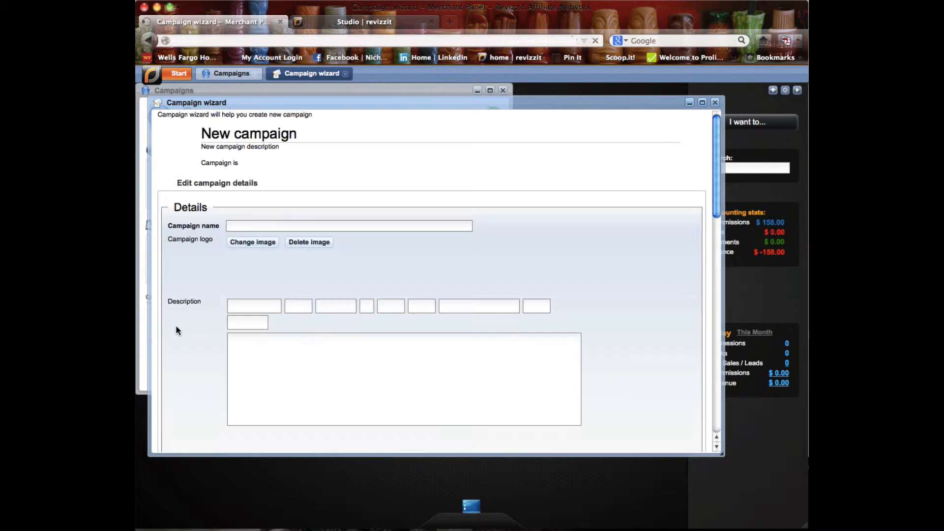
pyautogui.click(253, 226)
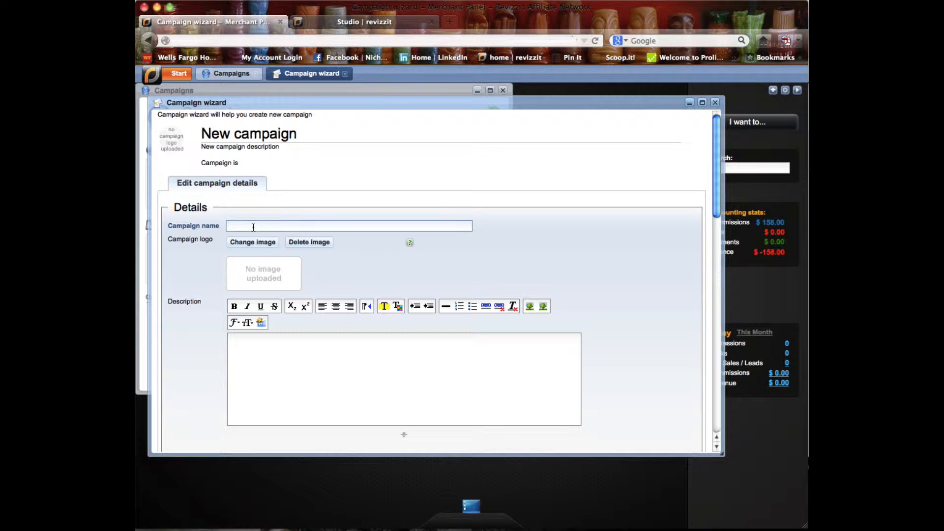
pyautogui.write('Twitter guide for idiots')
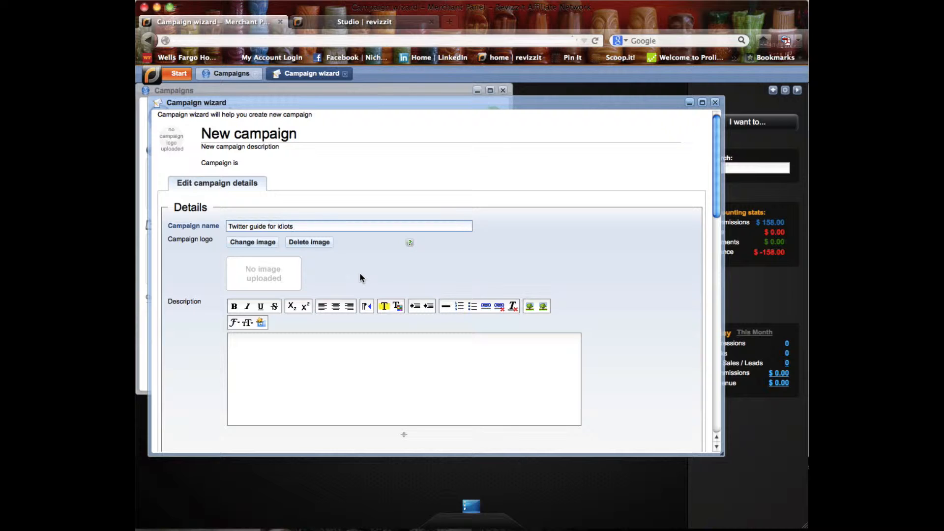
# Upload Cracked-Twitter-Logo.psd47658.png from the Desktop as the campaign logo and apply it
pyautogui.click(264, 248)
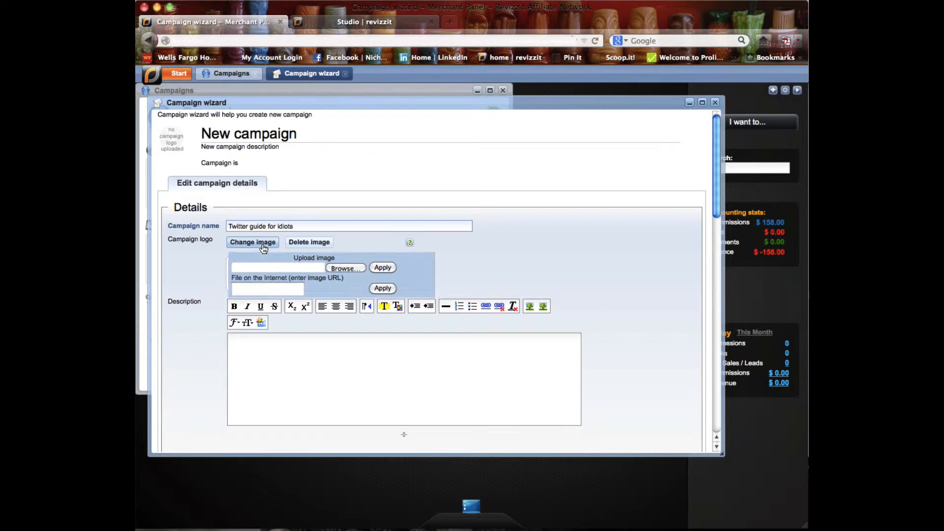
pyautogui.click(348, 269)
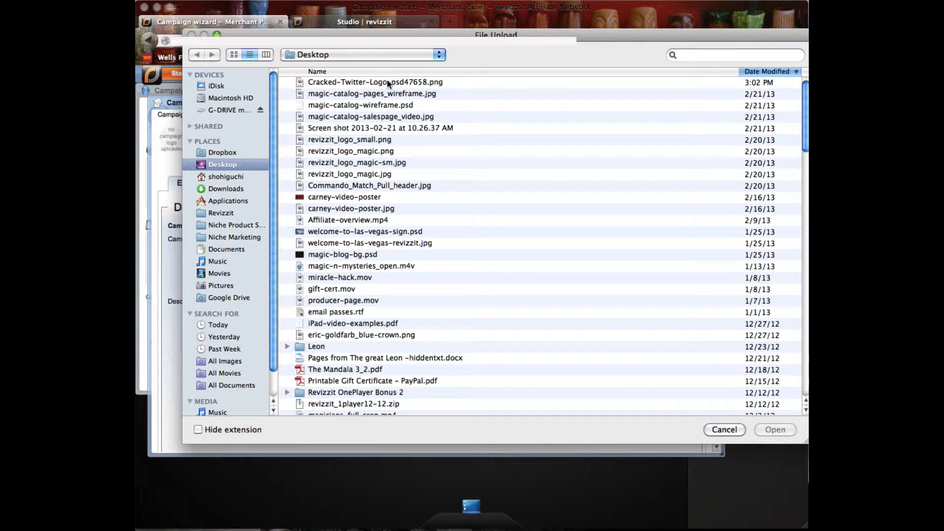
pyautogui.doubleClick(388, 83)
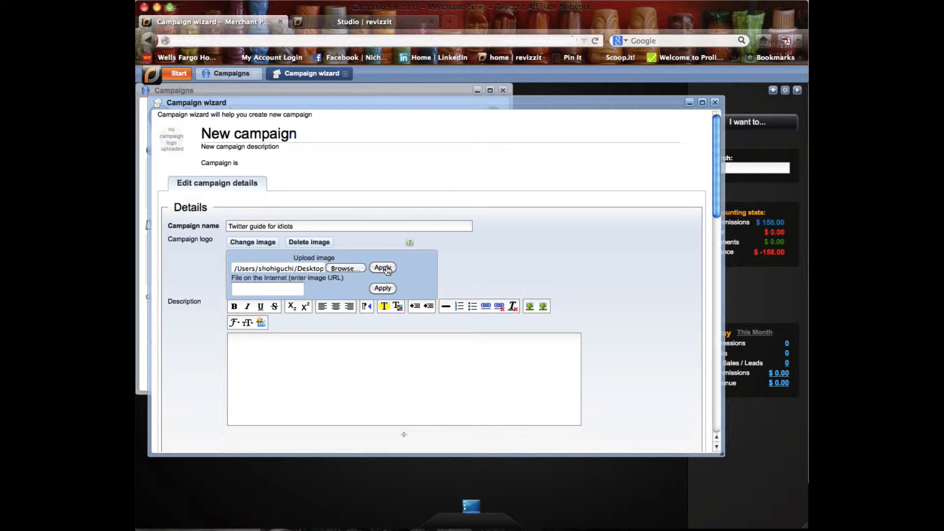
pyautogui.click(387, 270)
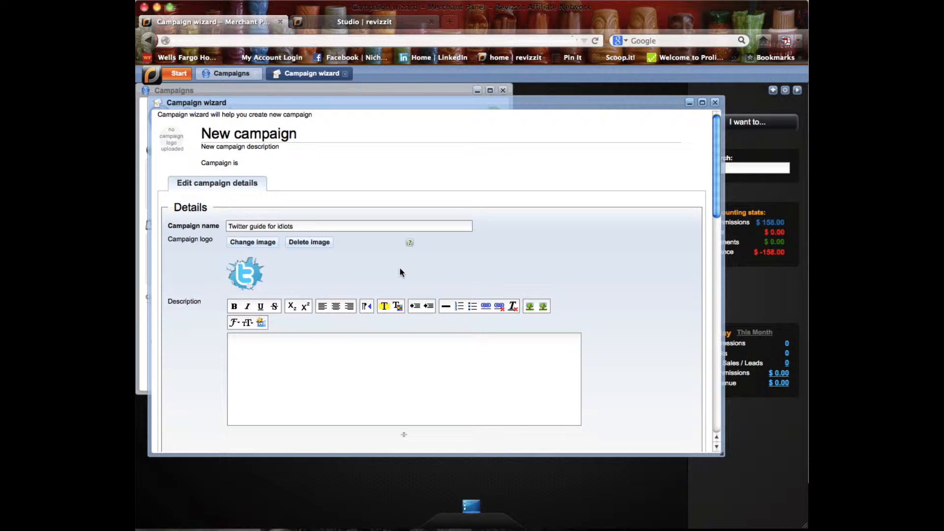
pyautogui.click(298, 366)
pyautogui.write('Pays commisi')
pyautogui.press('BackSpace')
pyautogui.write('sion')
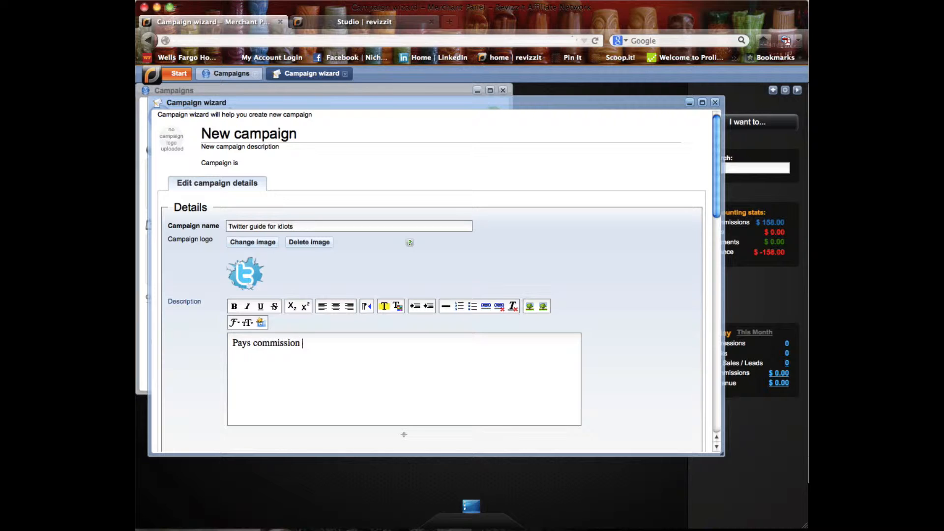
pyautogui.write(' 40%')
pyautogui.press('Return')
pyautogui.write('http://')
pyautogui.write('revizzit.')
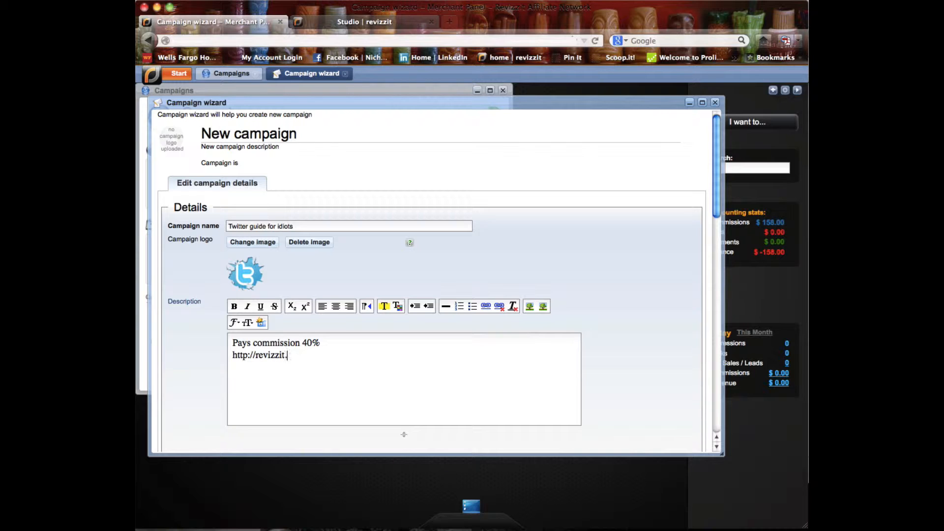
pyautogui.write('com')
pyautogui.moveTo(305, 356); pyautogui.dragTo(231, 354)
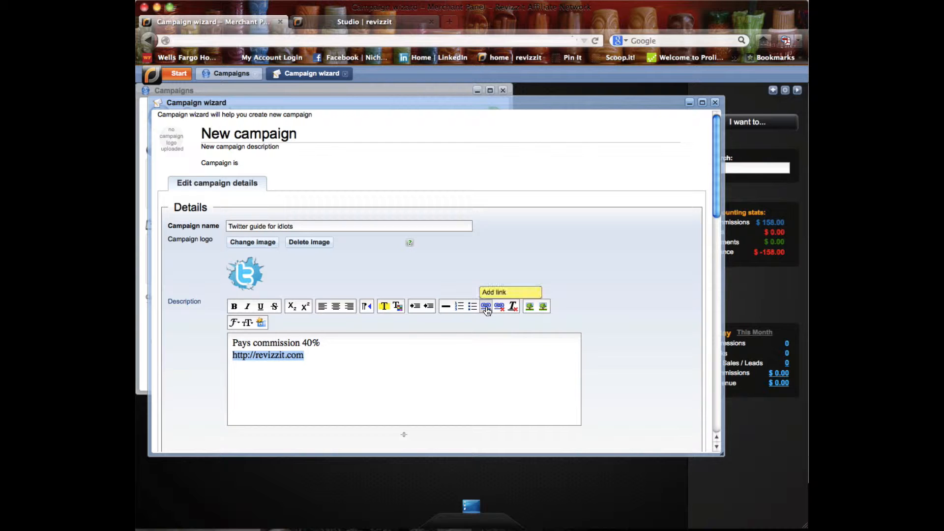
pyautogui.click(486, 307)
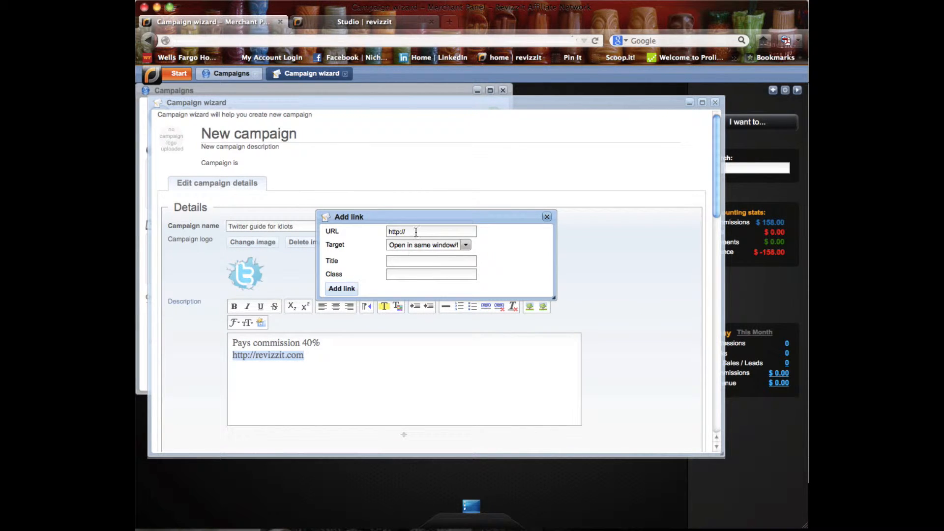
pyautogui.click(417, 231)
pyautogui.write('revi')
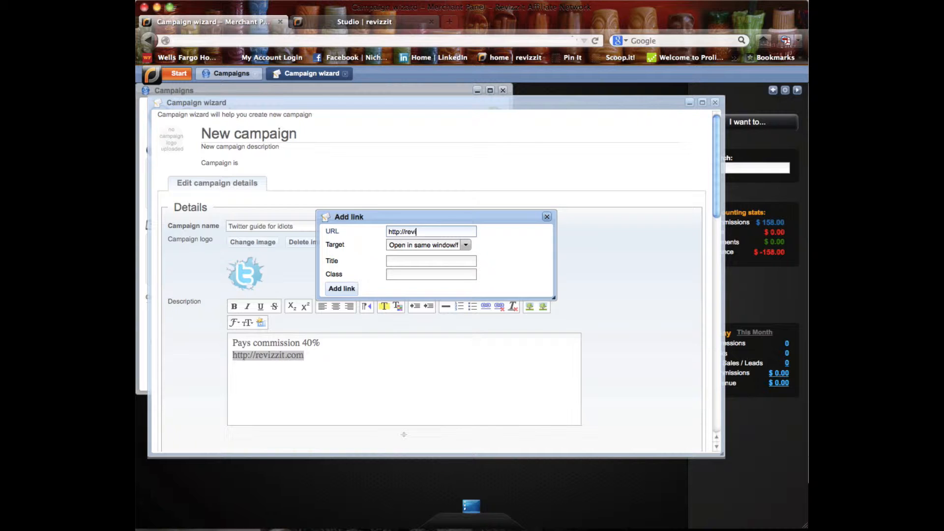
pyautogui.write('zzit.com')
pyautogui.click(350, 288)
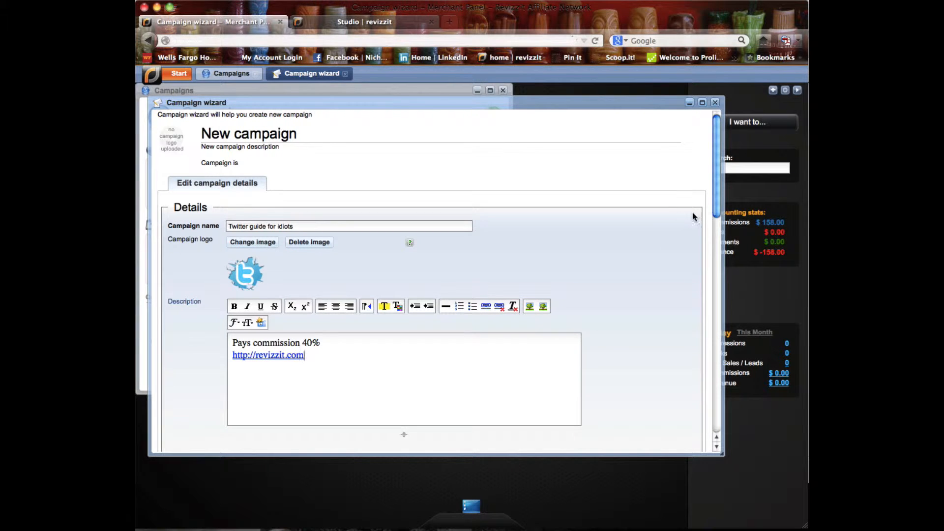
# Review the new campaign's remaining settings: long description, status, cookies, affiliate linking method and product ID matching
pyautogui.scroll(-5, 715, 213)
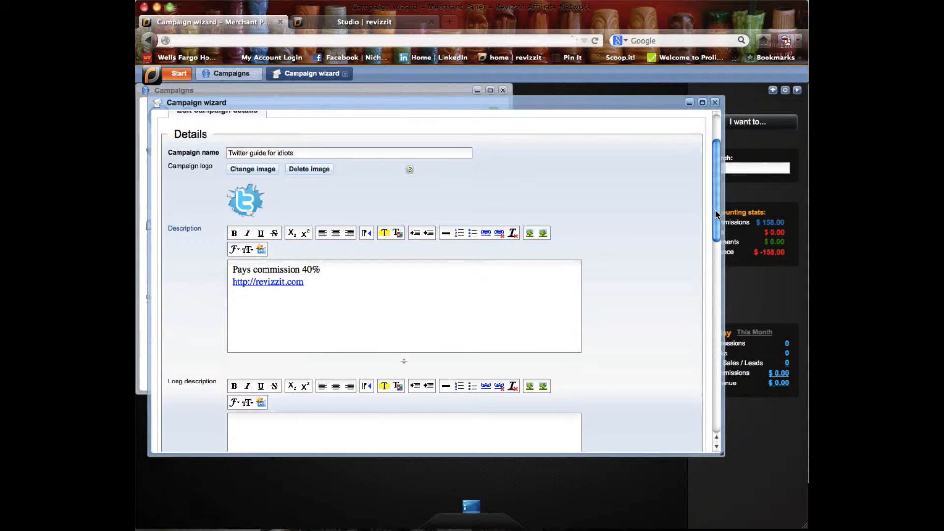
pyautogui.scroll(-4, 715, 240)
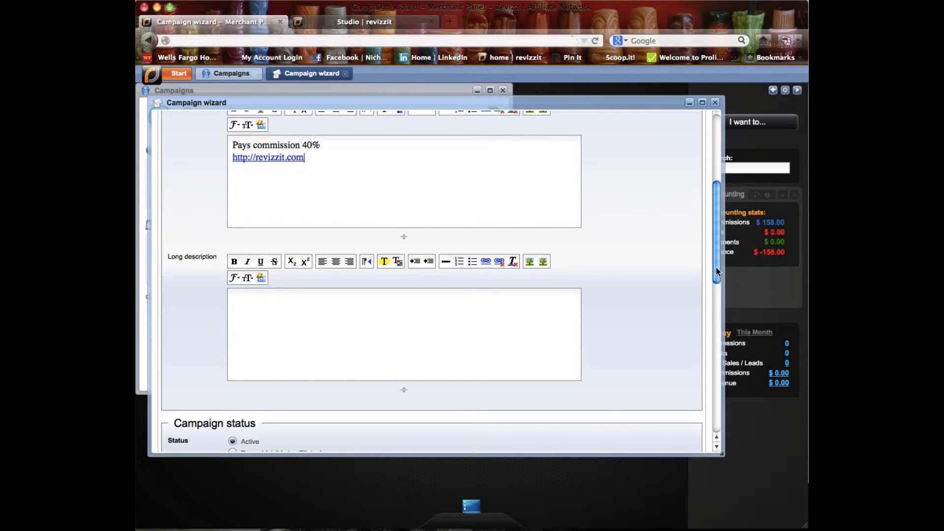
pyautogui.moveTo(716, 270); pyautogui.dragTo(717, 339)
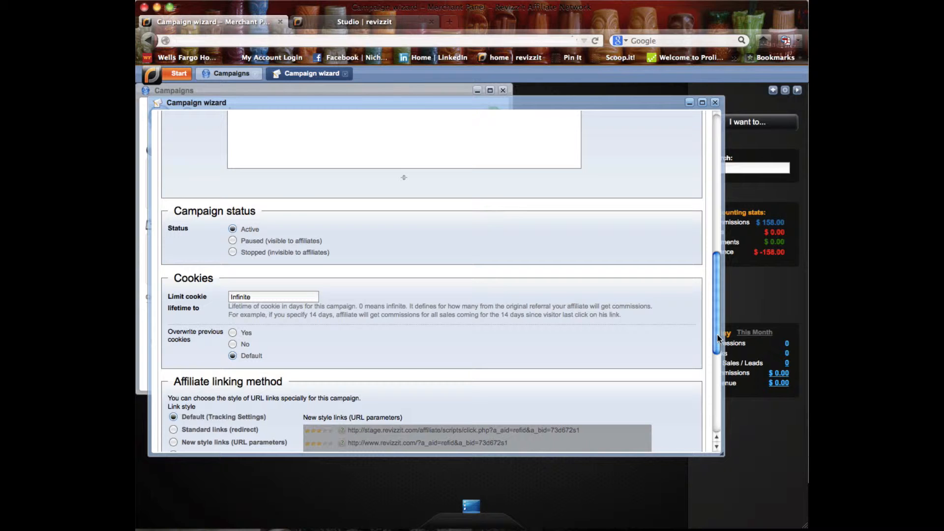
pyautogui.moveTo(717, 339); pyautogui.dragTo(717, 347)
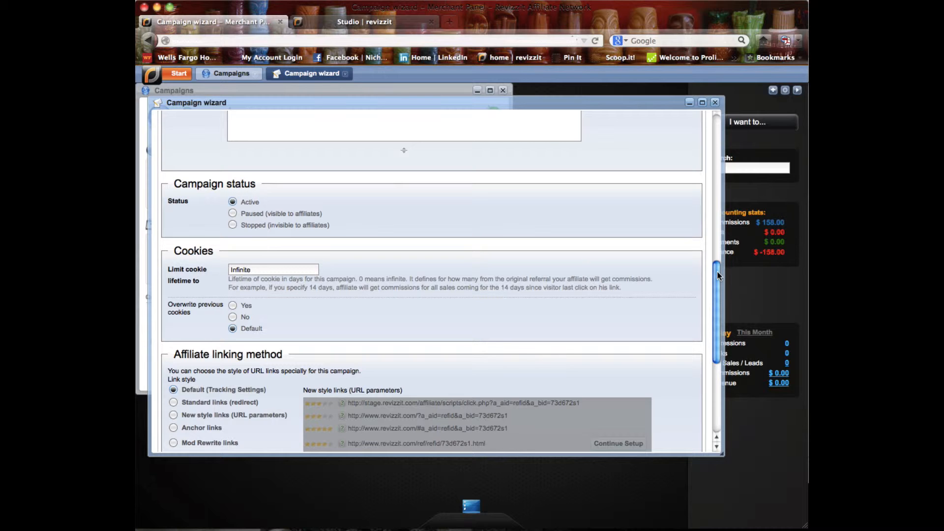
pyautogui.moveTo(717, 271); pyautogui.dragTo(717, 288)
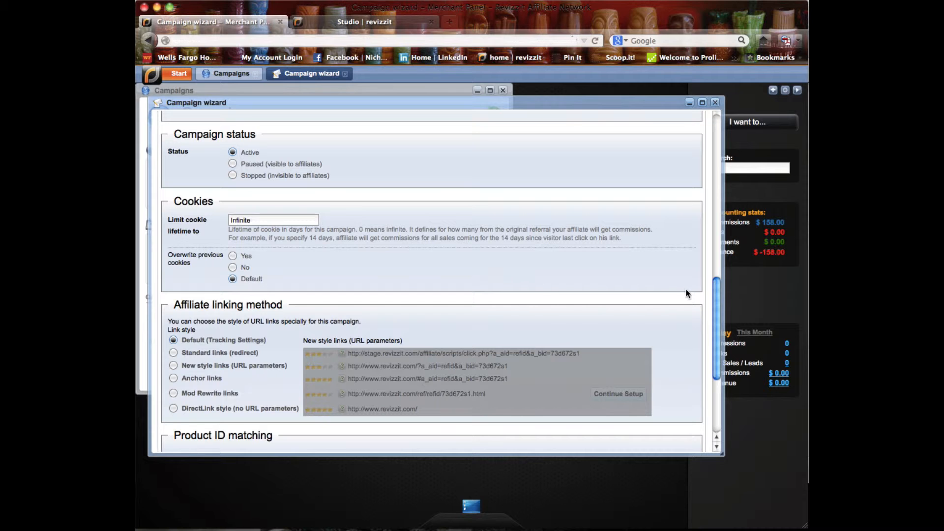
pyautogui.moveTo(715, 289); pyautogui.dragTo(711, 334)
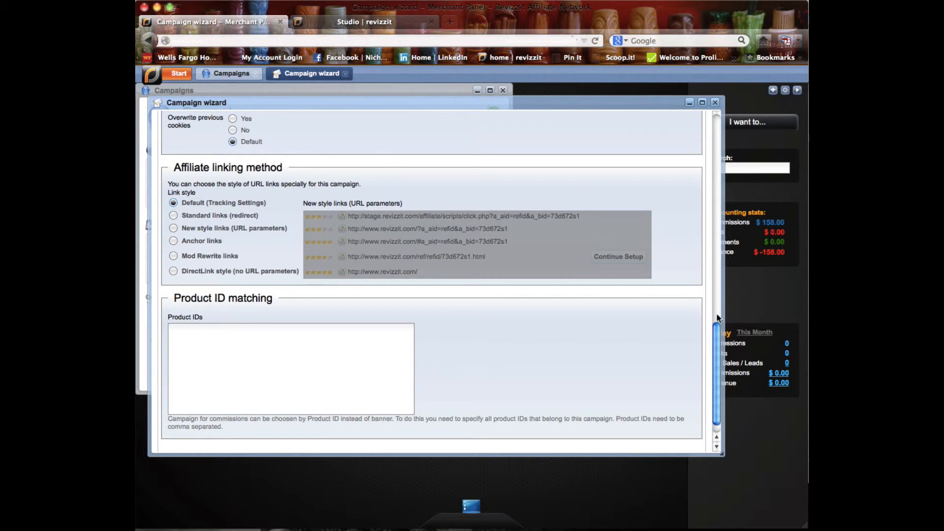
pyautogui.moveTo(716, 323); pyautogui.dragTo(715, 331)
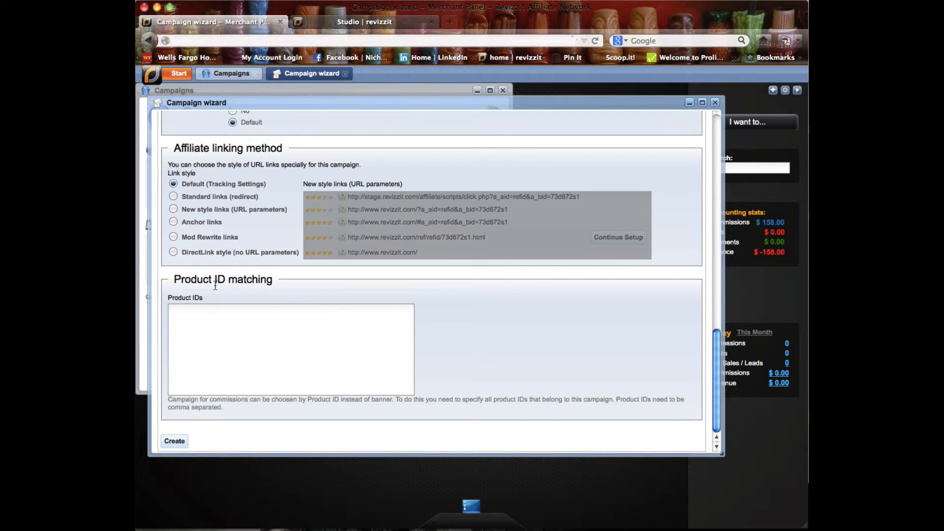
# Switch to Revizzit Studio, open the management page of Twitter 4 Idiots and locate the product ID in its Buy Now button code
pyautogui.click(222, 328)
pyautogui.click(362, 26)
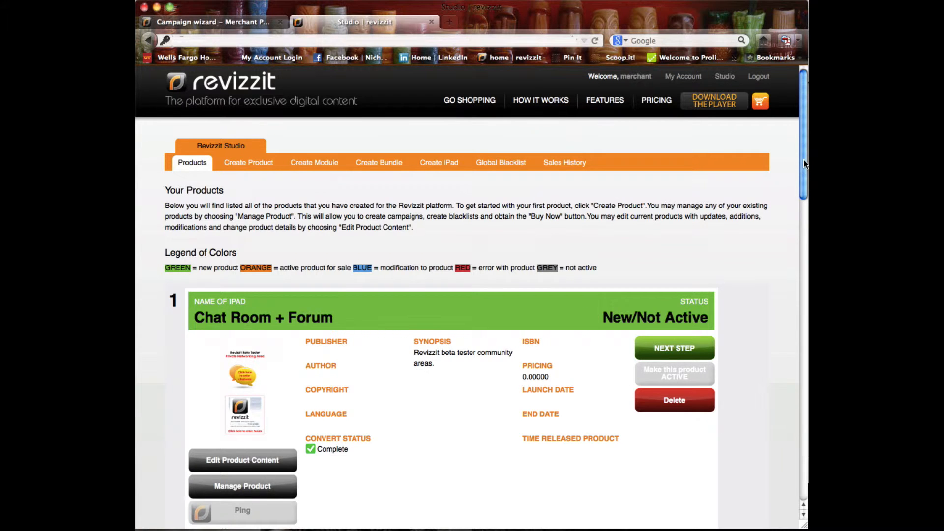
pyautogui.moveTo(803, 173); pyautogui.dragTo(791, 411)
pyautogui.scroll(-3, 791, 411)
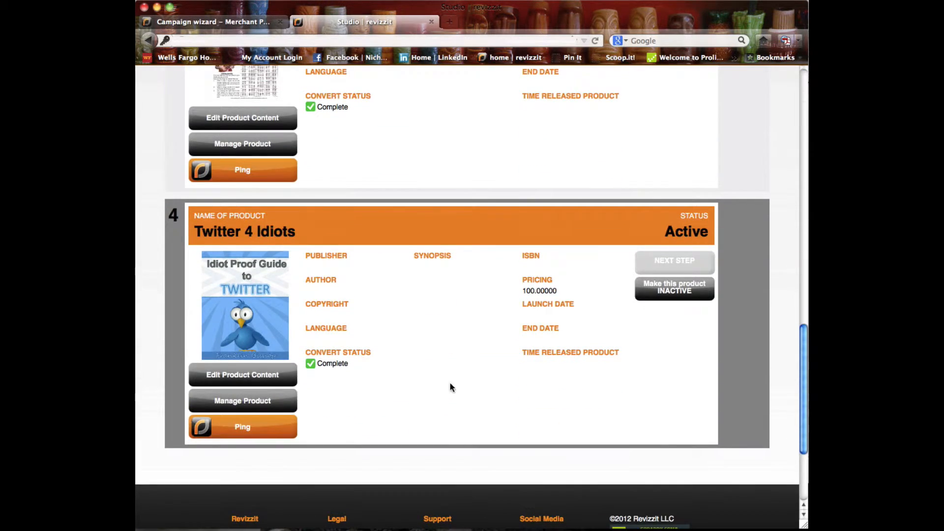
pyautogui.click(277, 406)
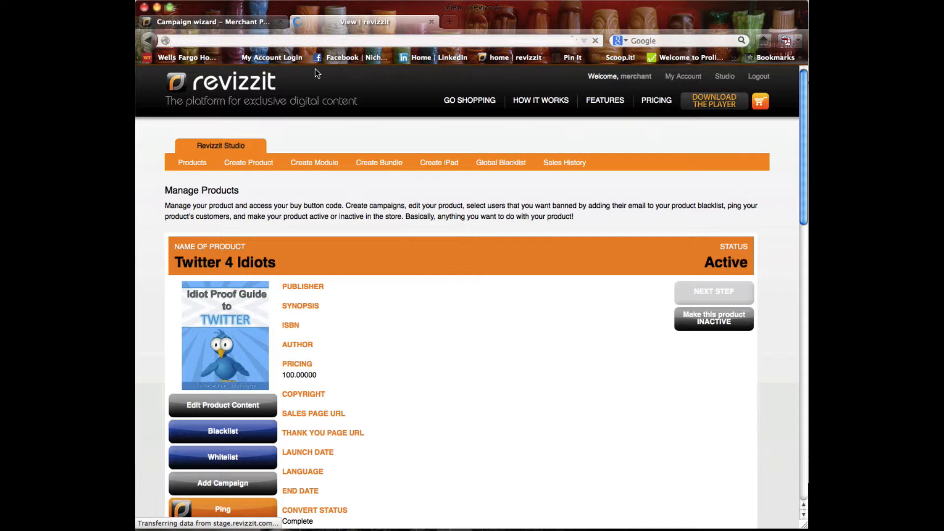
pyautogui.click(315, 40)
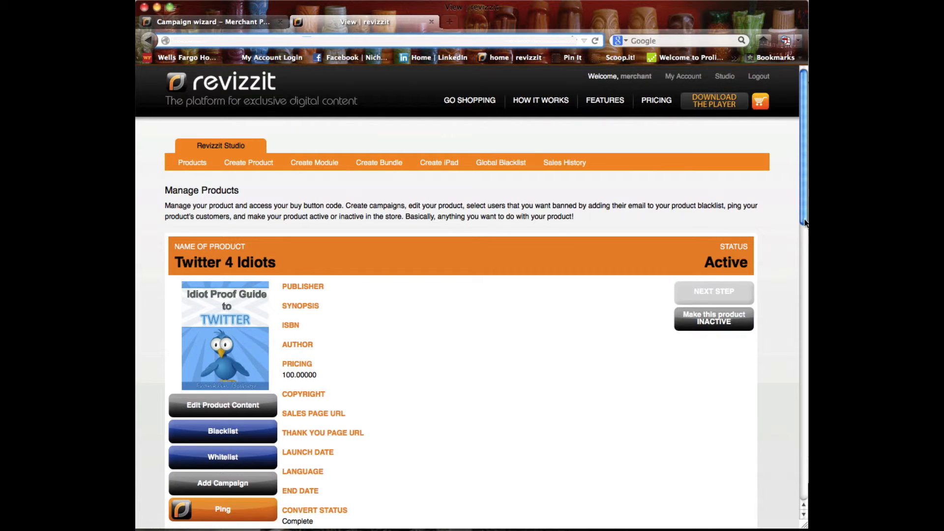
pyautogui.moveTo(804, 222); pyautogui.dragTo(799, 312)
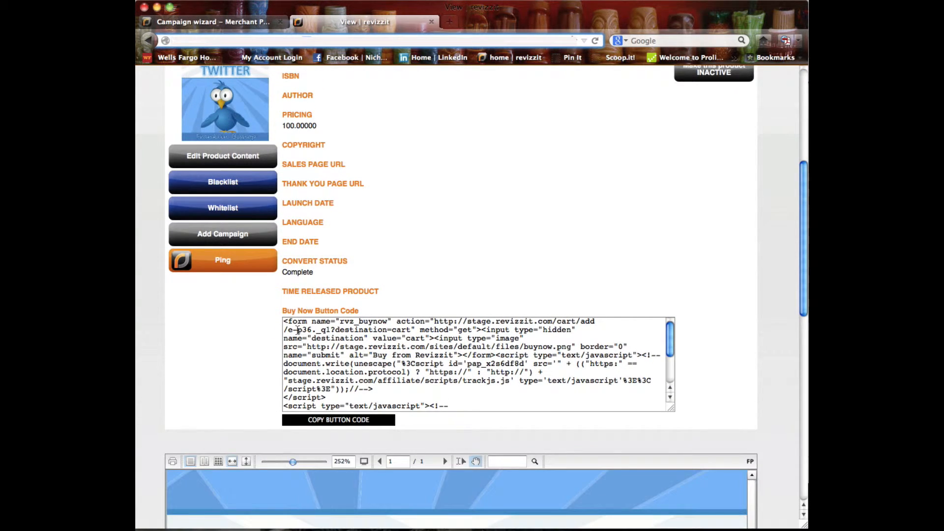
pyautogui.doubleClick(298, 329)
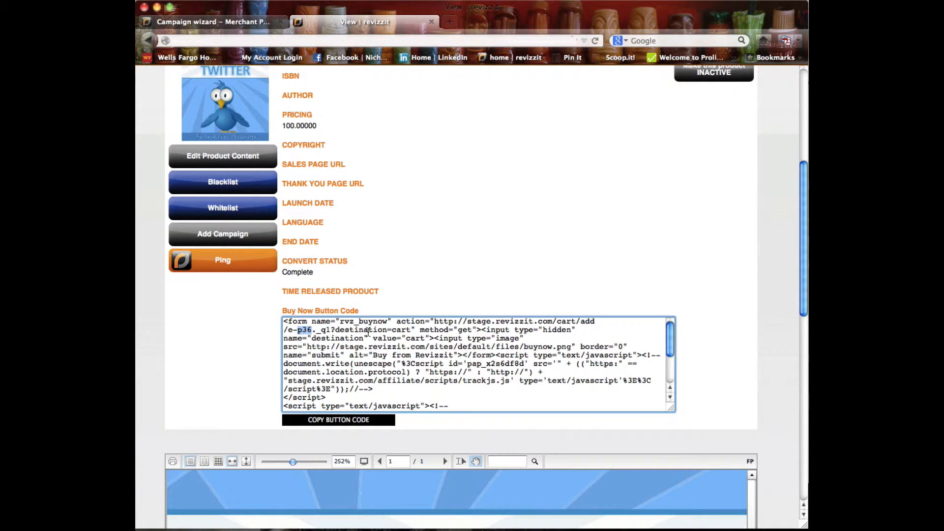
# Return to the campaign wizard, enter 36 as the matching product ID and create the campaign
pyautogui.click(241, 23)
pyautogui.click(243, 317)
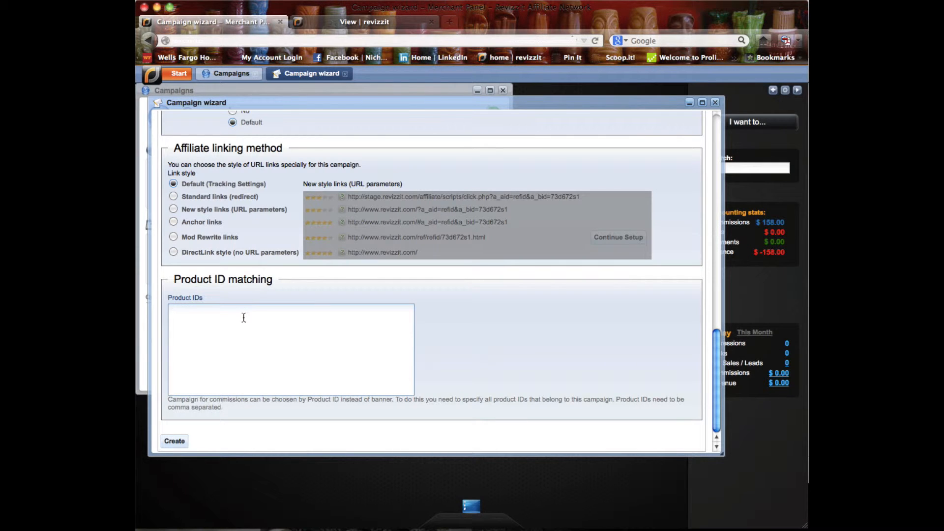
pyautogui.write('36')
pyautogui.click(175, 441)
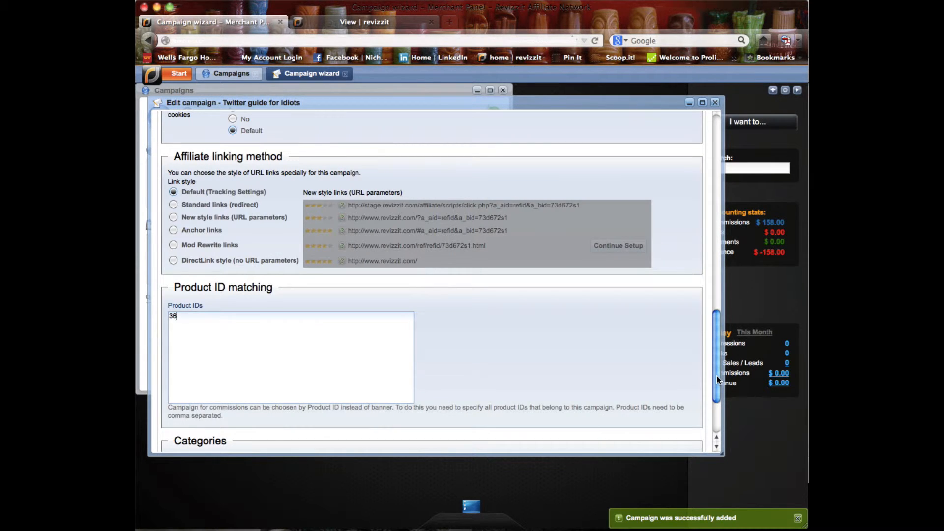
# Look at the created campaign's commission settings, then check its details down to the product ID and categories
pyautogui.moveTo(716, 375); pyautogui.dragTo(715, 412)
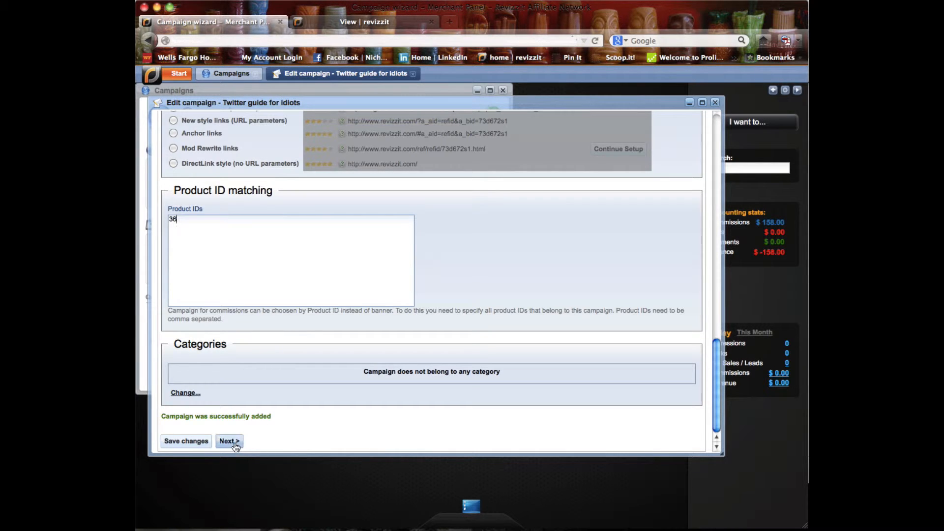
pyautogui.click(235, 443)
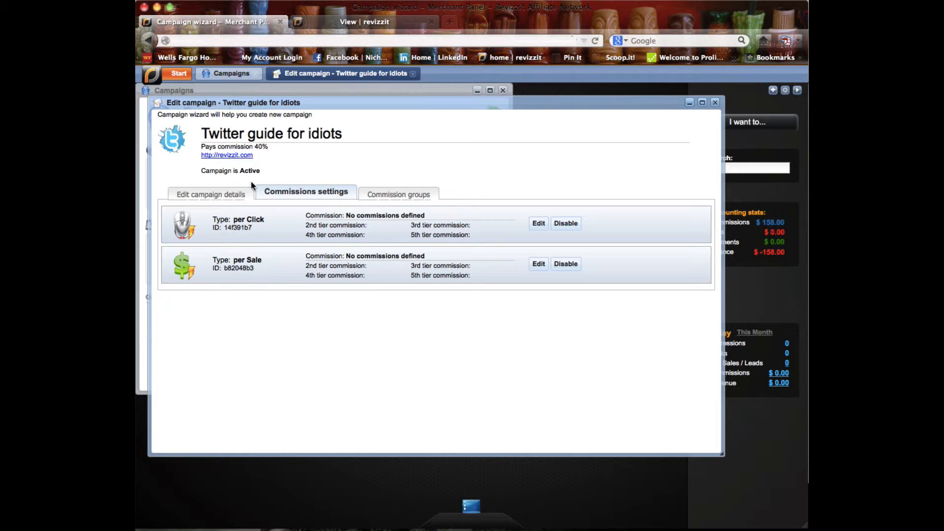
pyautogui.click(229, 196)
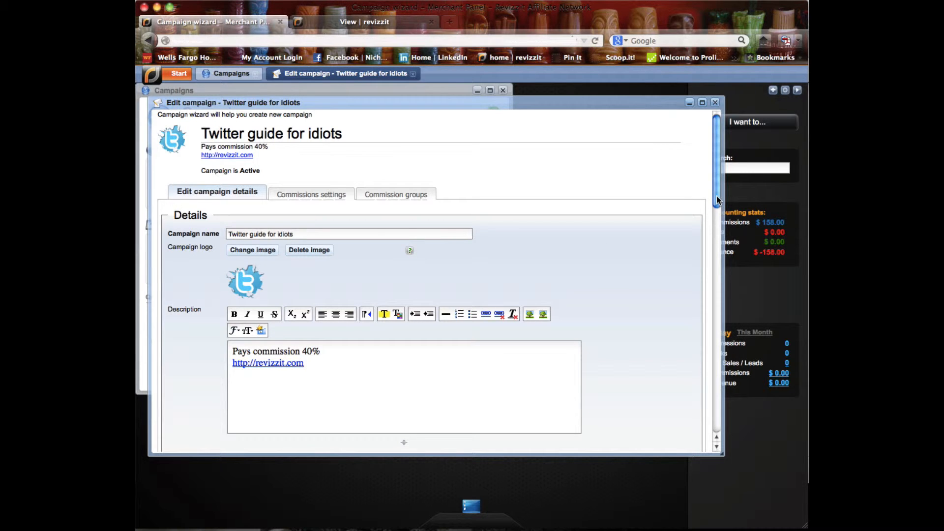
pyautogui.moveTo(716, 196); pyautogui.dragTo(700, 420)
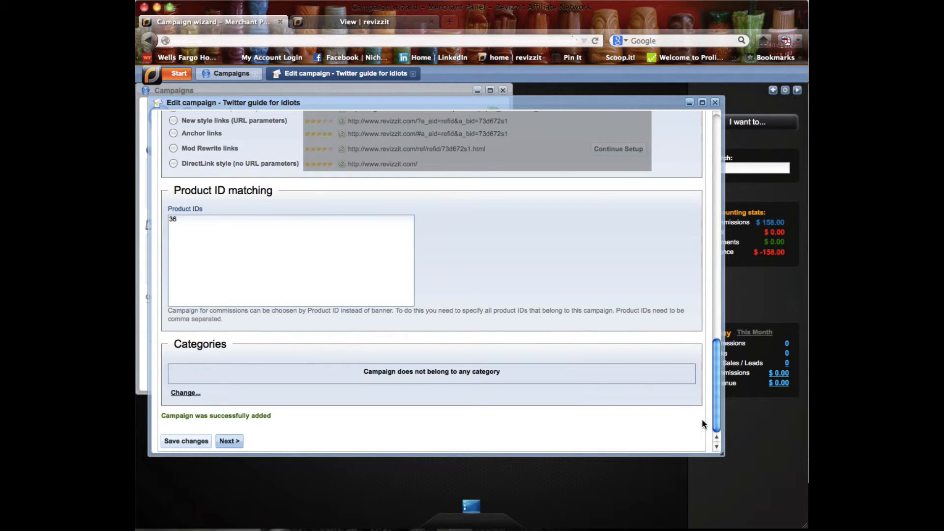
pyautogui.moveTo(714, 344); pyautogui.dragTo(712, 164)
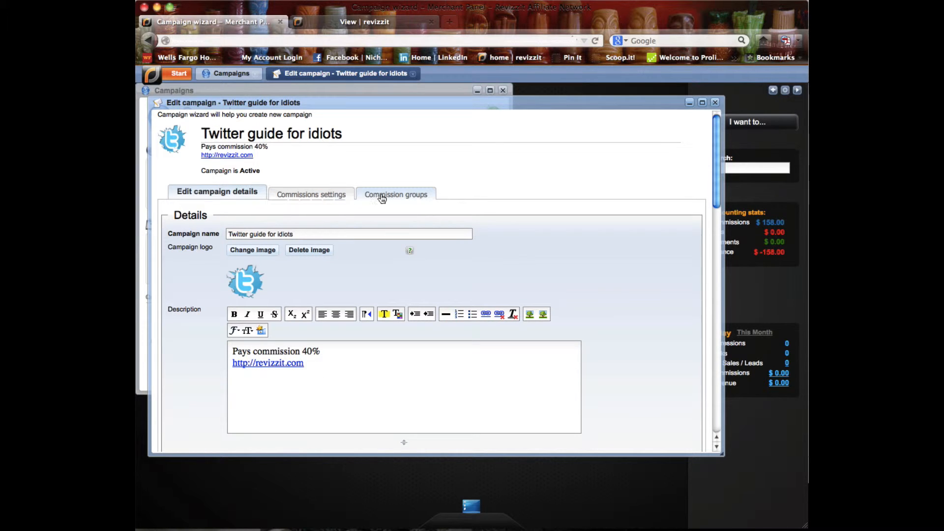
# Disable the per Click commission type in the commission settings of the Twitter guide for idiots campaign
pyautogui.click(310, 195)
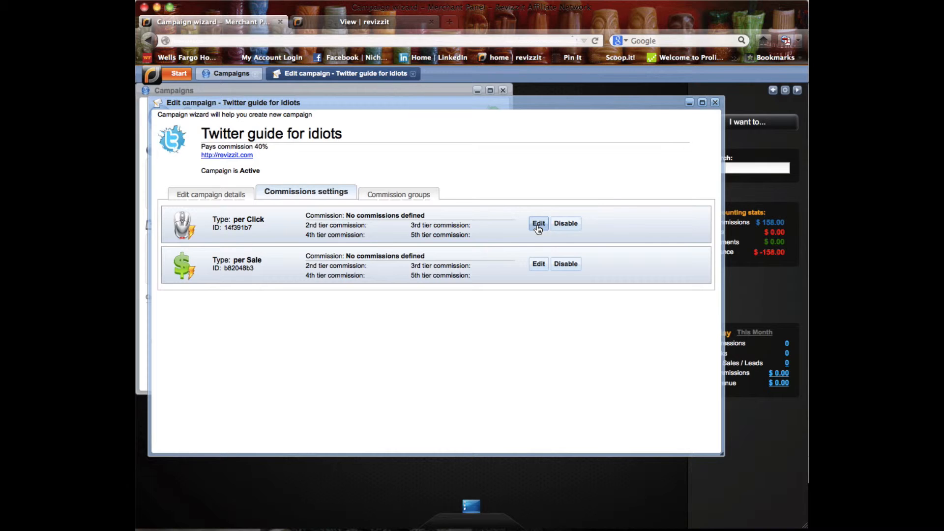
pyautogui.click(567, 224)
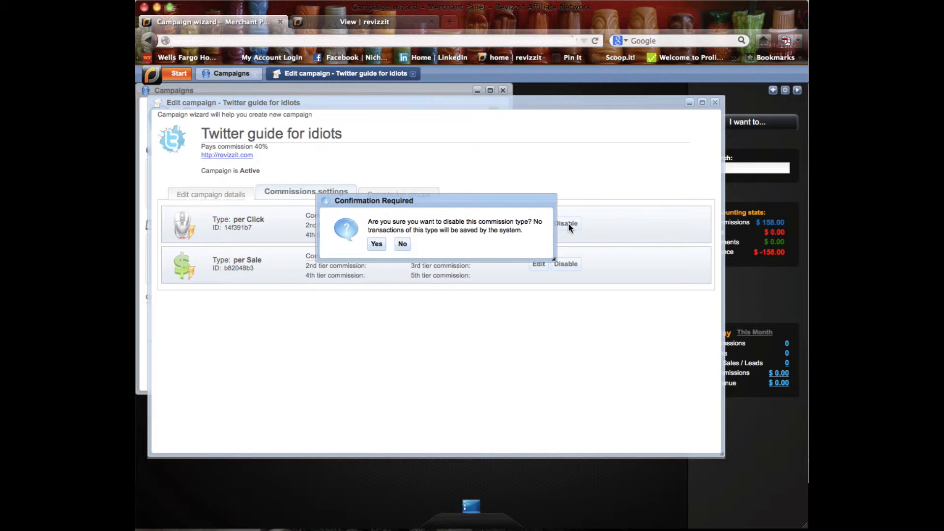
pyautogui.click(377, 244)
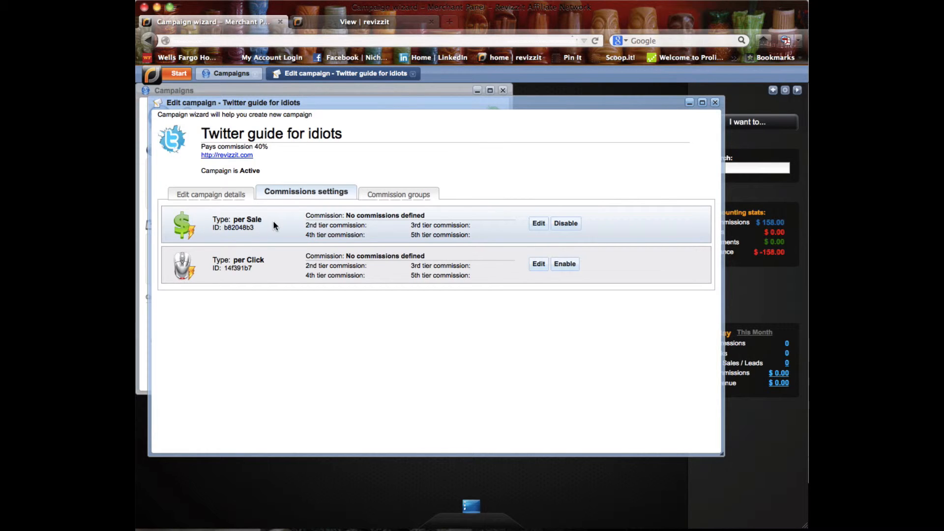
# Set the campaign's per Sale commission to 30 % and save it
pyautogui.click(536, 224)
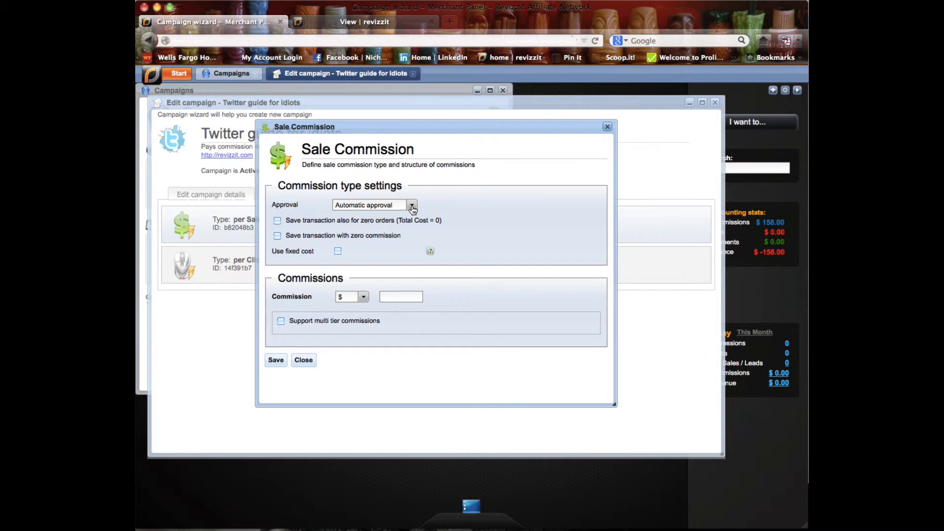
pyautogui.click(363, 298)
pyautogui.click(357, 309)
pyautogui.click(400, 297)
pyautogui.write('30')
pyautogui.click(274, 360)
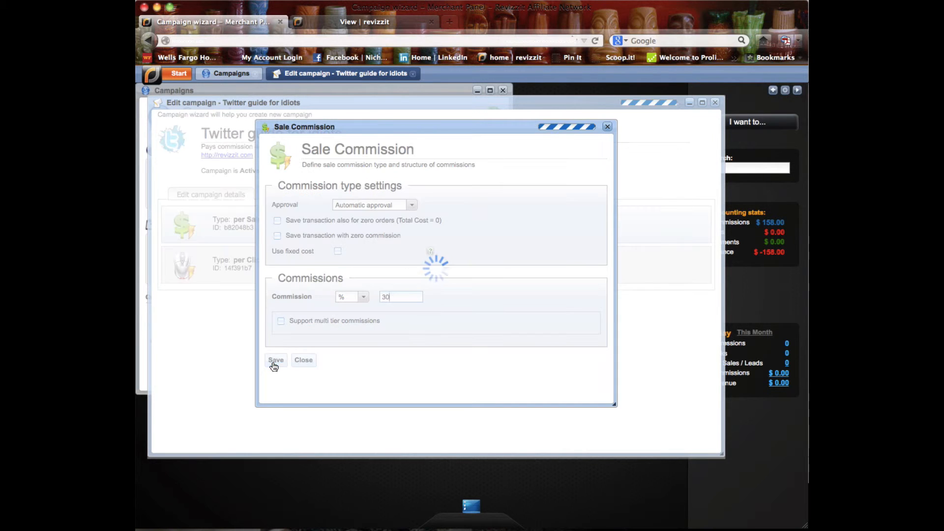
pyautogui.click(608, 127)
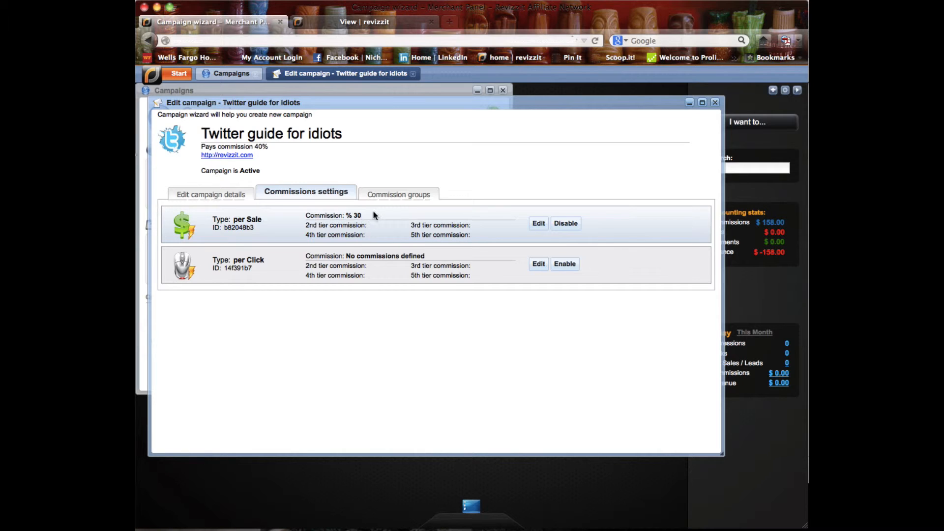
# Add a commission group named Premium with priority 1 to the campaign and save it
pyautogui.click(406, 195)
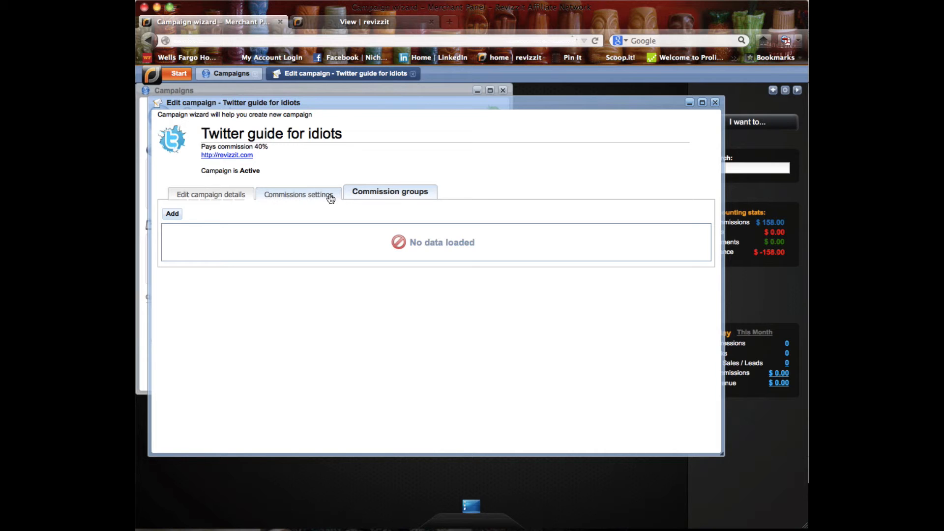
pyautogui.click(298, 193)
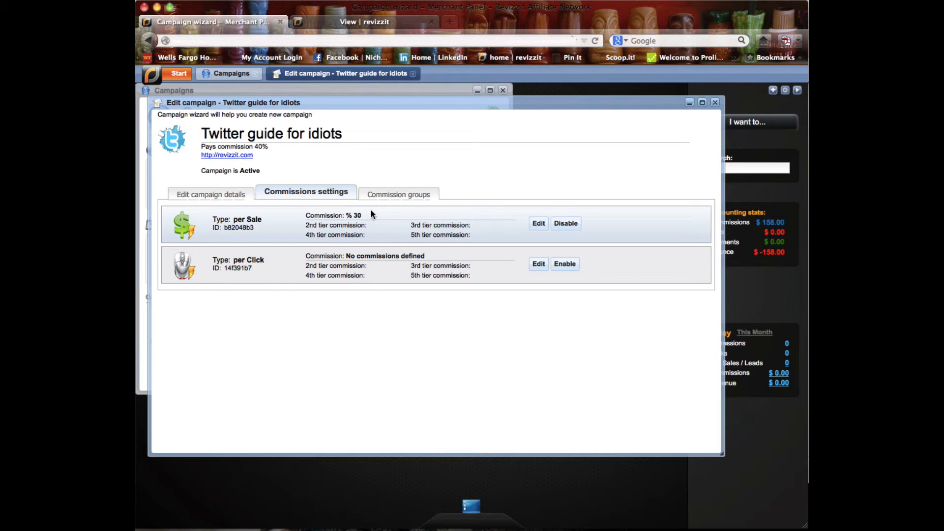
pyautogui.click(383, 194)
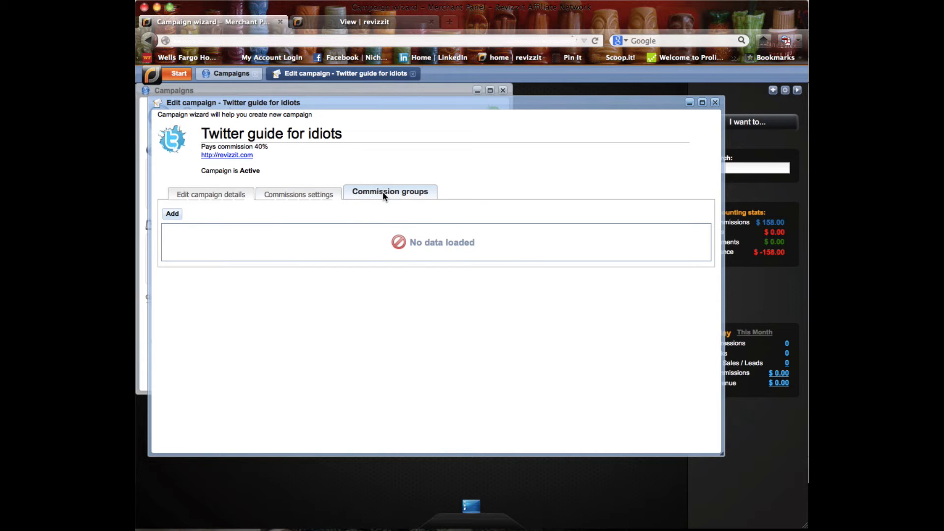
pyautogui.click(170, 214)
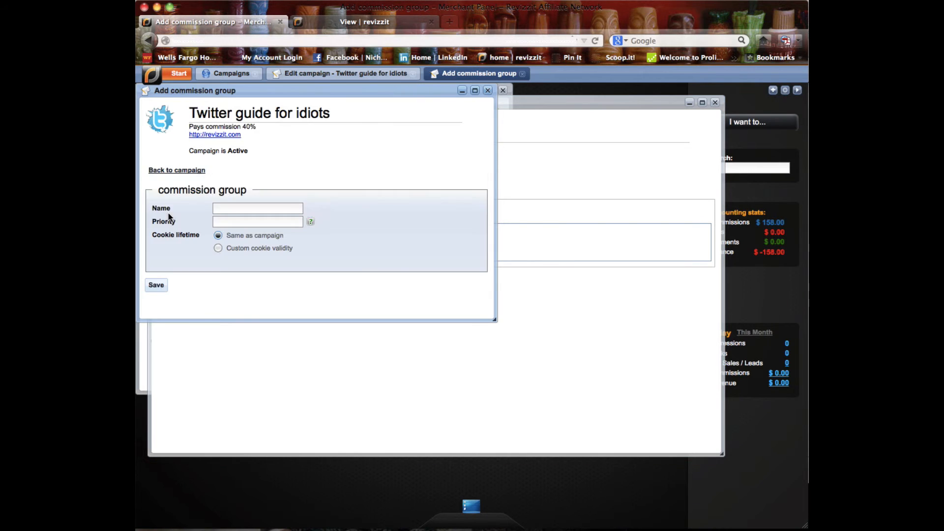
pyautogui.click(261, 210)
pyautogui.write('Premium')
pyautogui.click(259, 224)
pyautogui.moveTo(311, 224)
pyautogui.write('1')
pyautogui.click(158, 287)
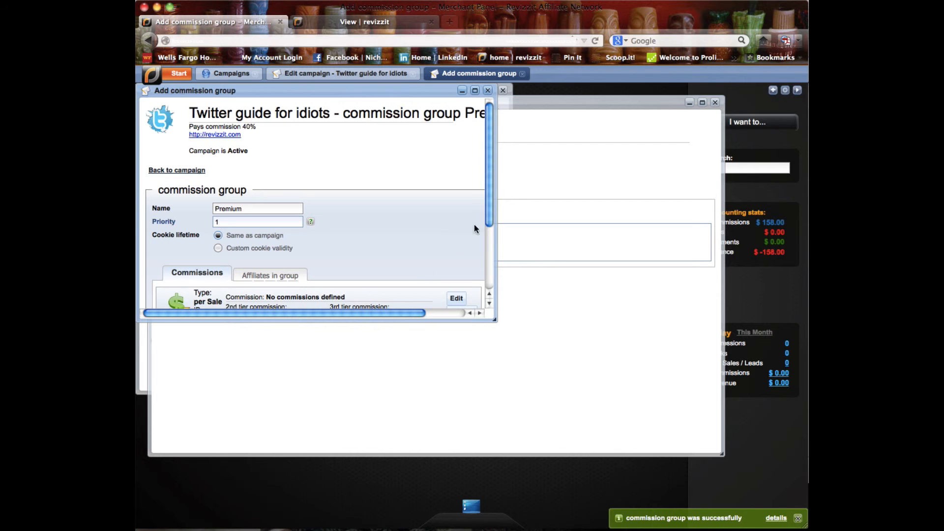
# Set the Premium group's per Sale commission to 50 % and save it
pyautogui.moveTo(489, 219); pyautogui.dragTo(489, 281)
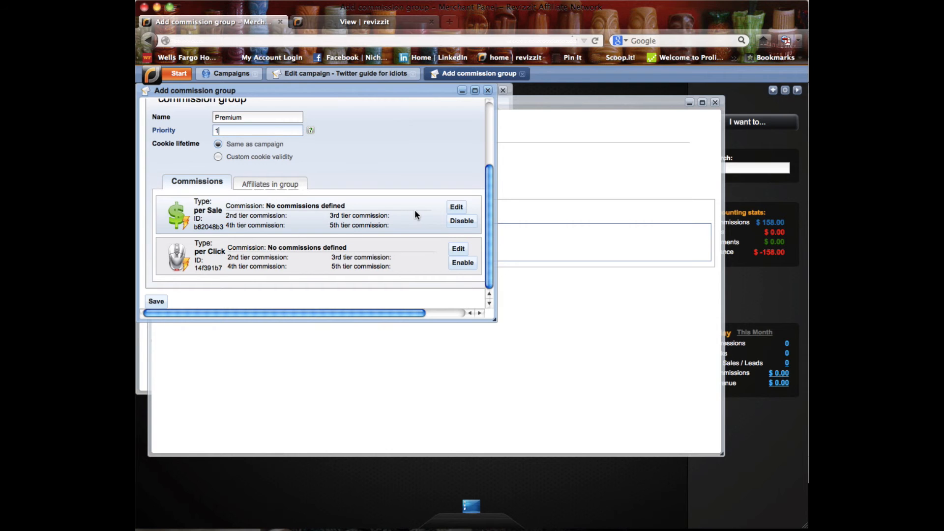
pyautogui.click(457, 207)
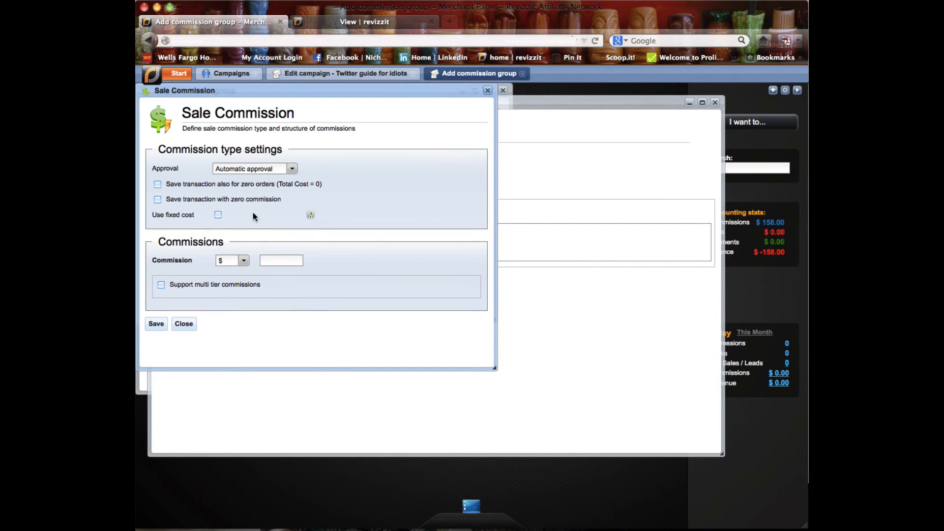
pyautogui.click(240, 265)
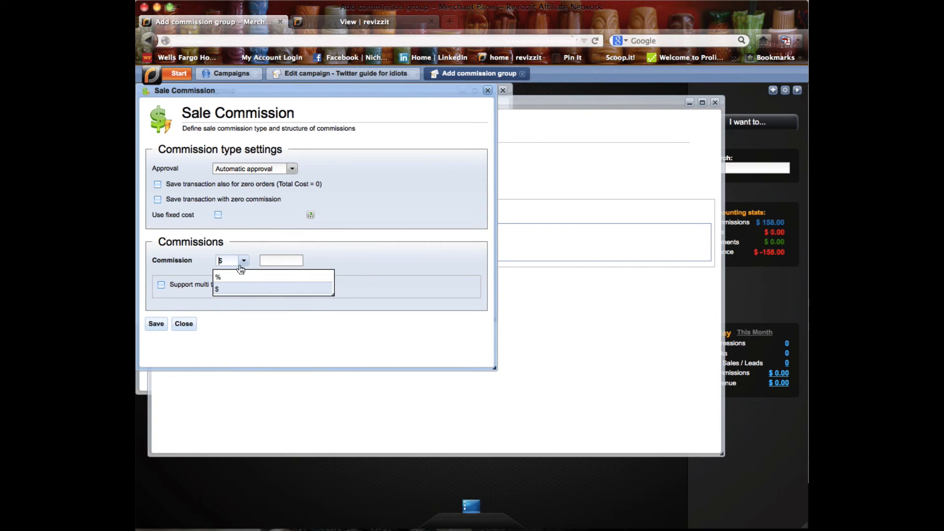
pyautogui.click(237, 275)
pyautogui.click(285, 265)
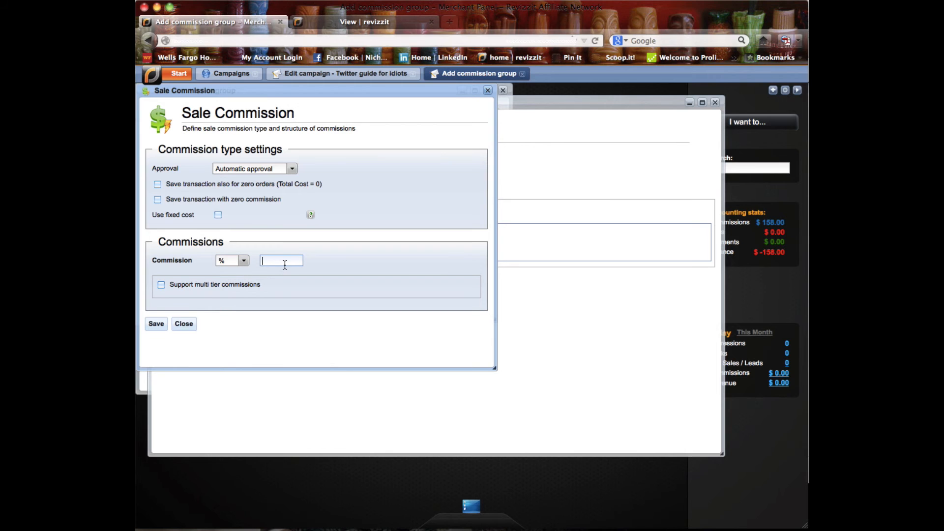
pyautogui.write('50')
pyautogui.click(151, 324)
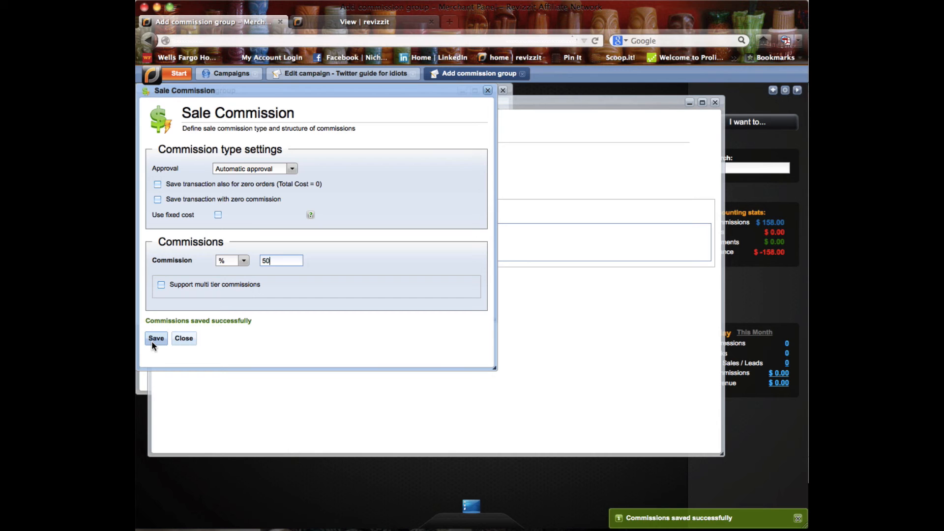
pyautogui.click(153, 340)
pyautogui.click(488, 91)
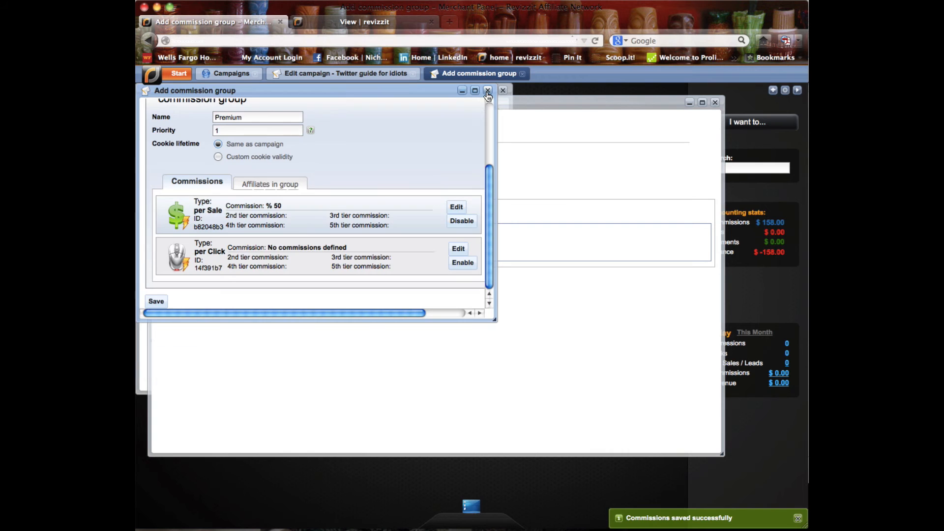
# Add the second listed affiliate to the Premium group with status Approved, save the group and close it
pyautogui.click(256, 187)
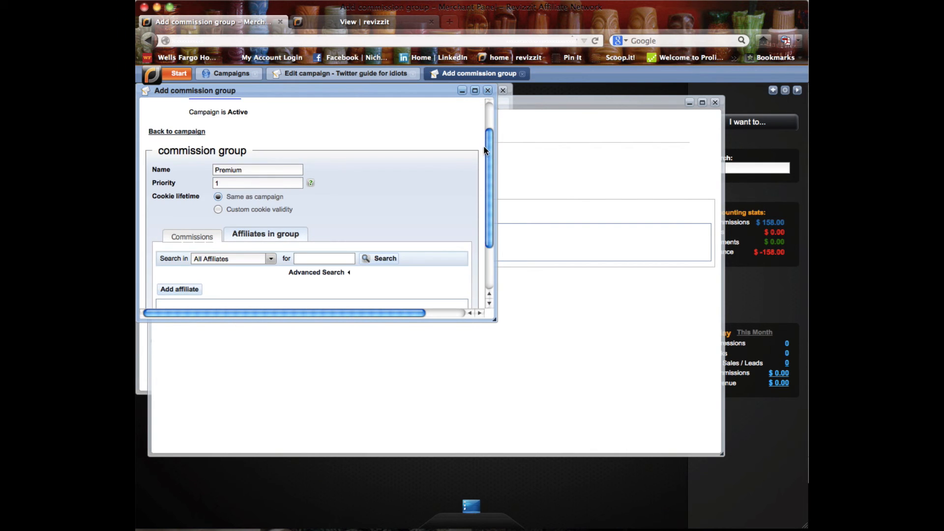
pyautogui.moveTo(486, 148); pyautogui.dragTo(488, 185)
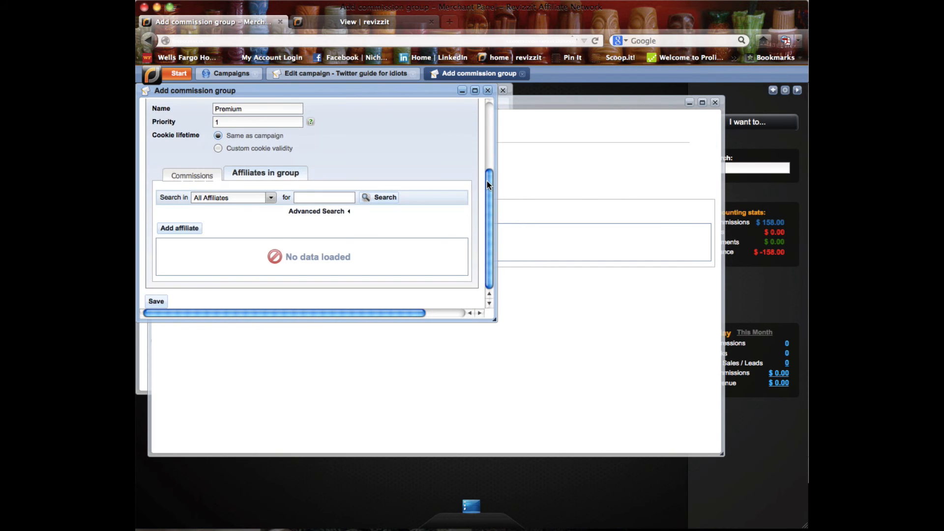
pyautogui.click(167, 229)
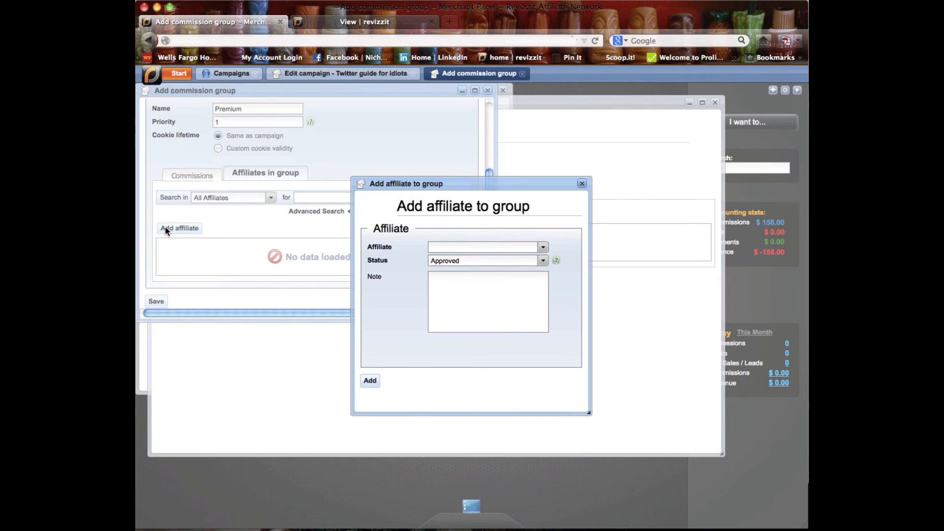
pyautogui.click(543, 246)
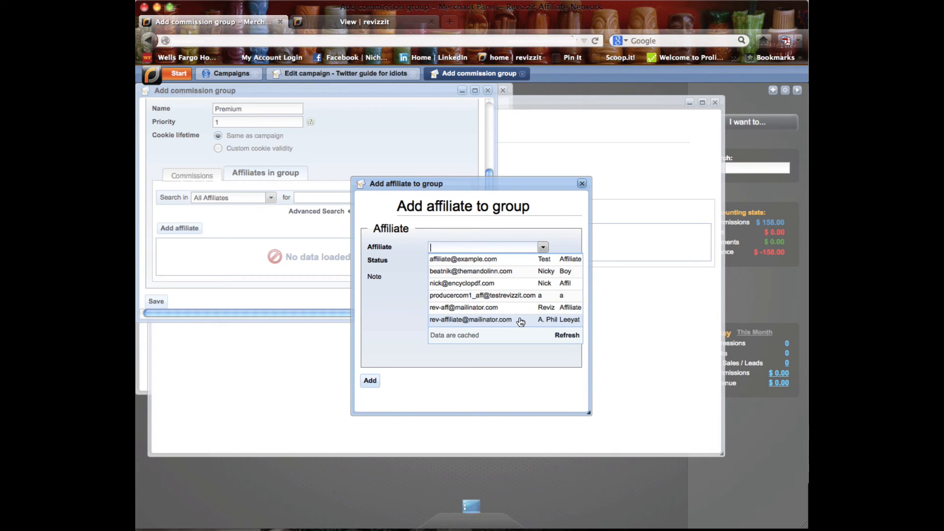
pyautogui.click(499, 275)
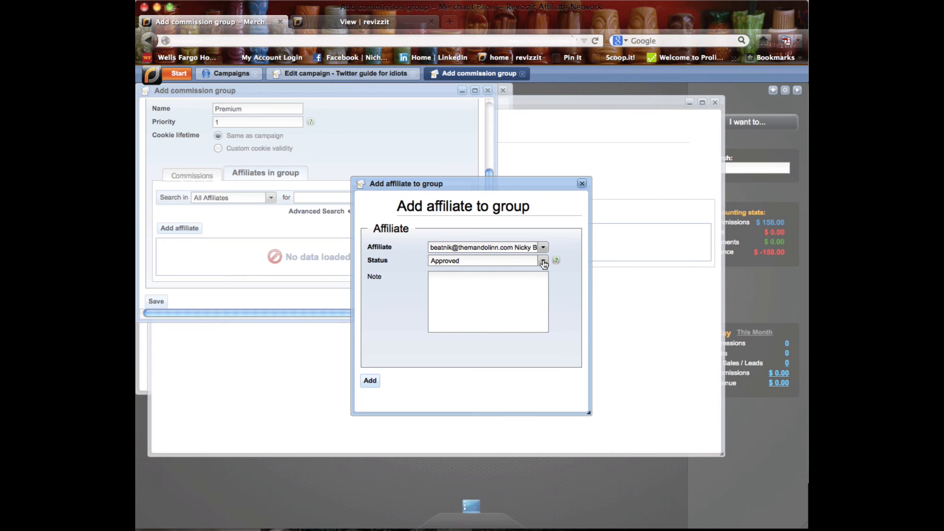
pyautogui.click(370, 380)
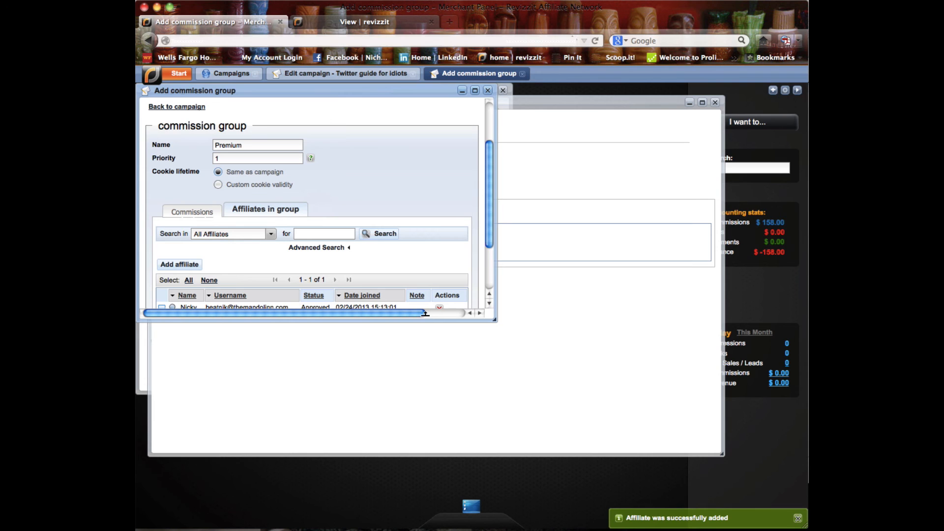
pyautogui.moveTo(493, 318); pyautogui.dragTo(562, 429)
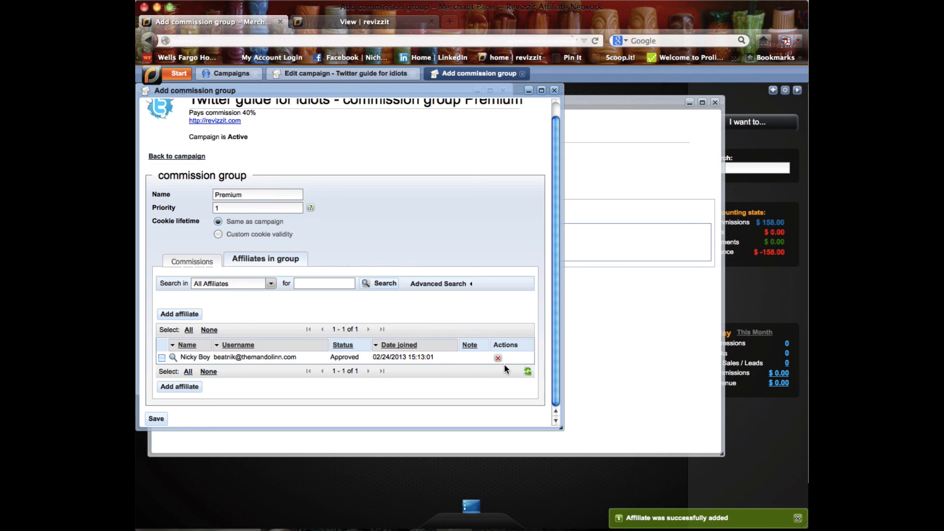
pyautogui.click(156, 419)
pyautogui.click(554, 91)
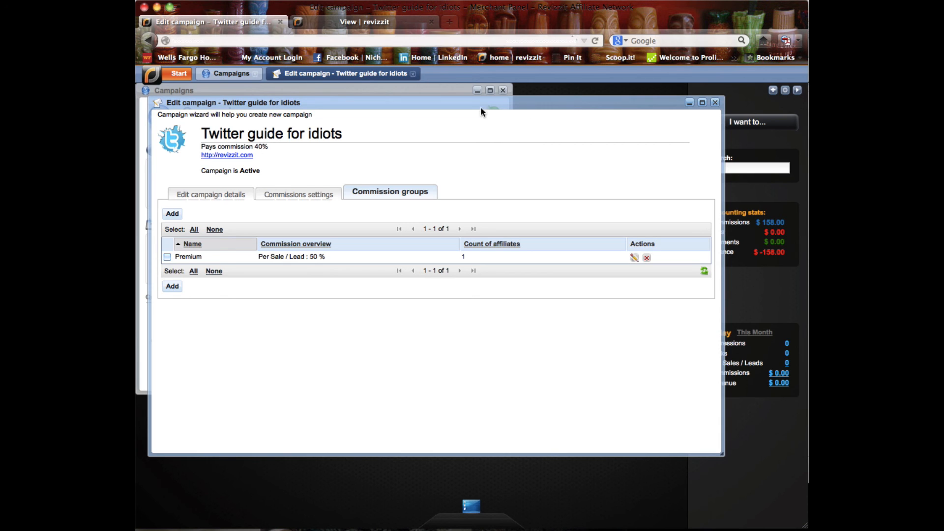
pyautogui.click(215, 195)
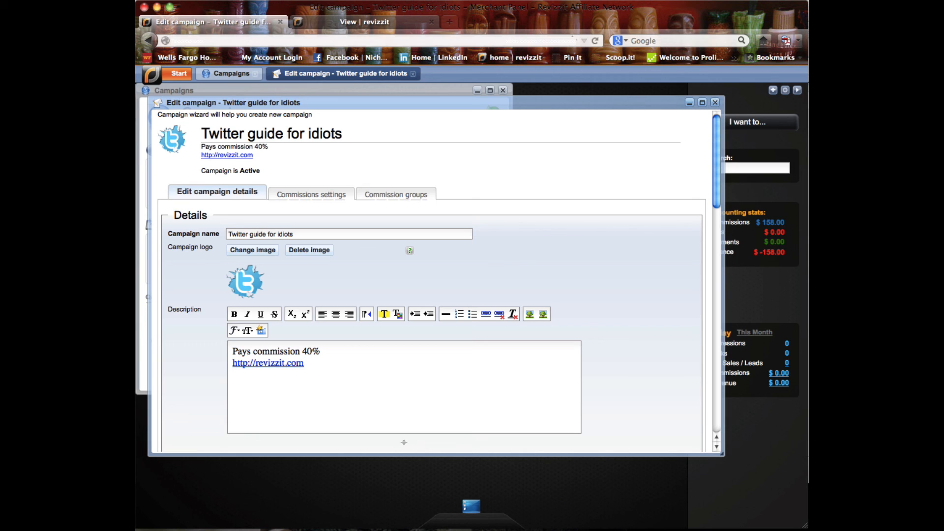
pyautogui.click(619, 1)
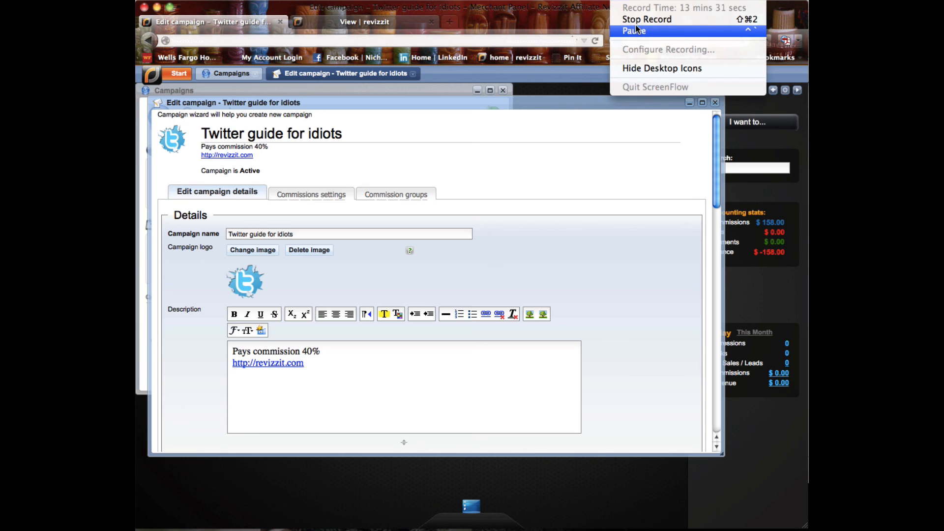